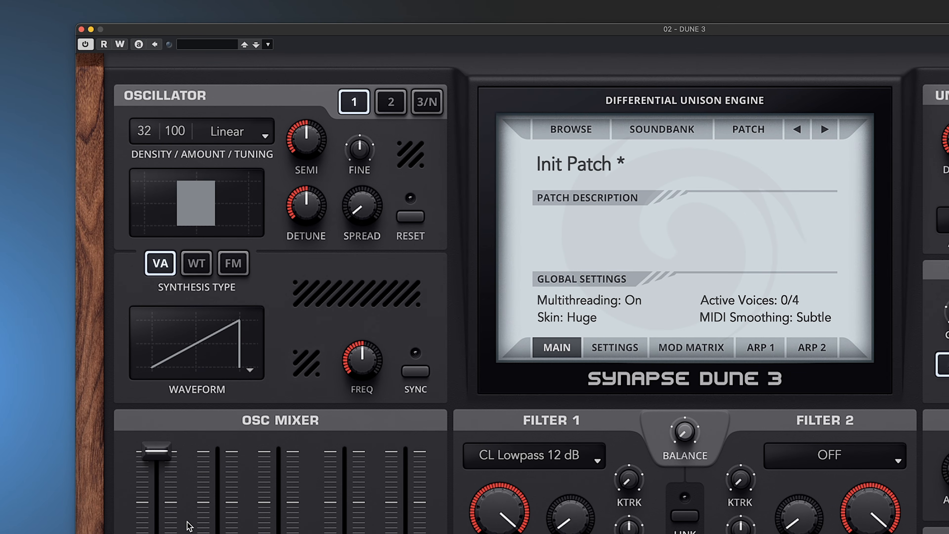
Step: Set oscillator 1's density to 9, raise its spread strongly and increase its detune slightly
drag(146, 133, 156, 220)
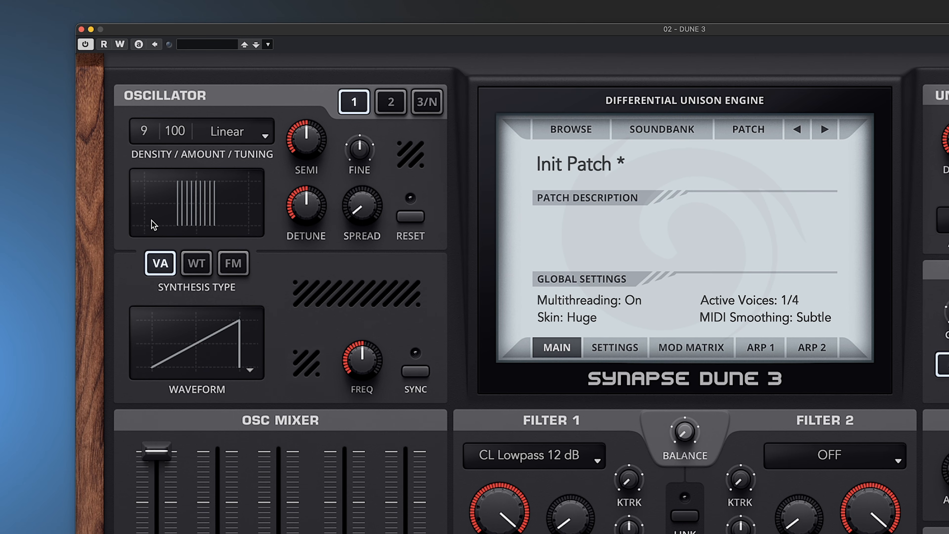
drag(359, 207, 361, 96)
mouse_move(313, 208)
mouse_down()
mouse_move(315, 188)
mouse_move(307, 257)
mouse_move(311, 194)
mouse_up()
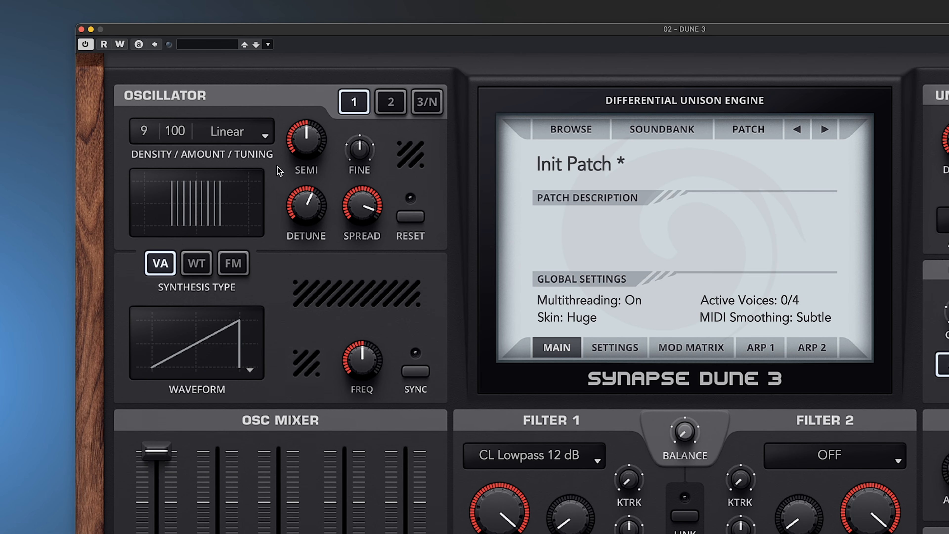
Step: Try the Nonlinear, Alternate and SWARM tuning modes on oscillator 1 and return it to Linear
click(234, 131)
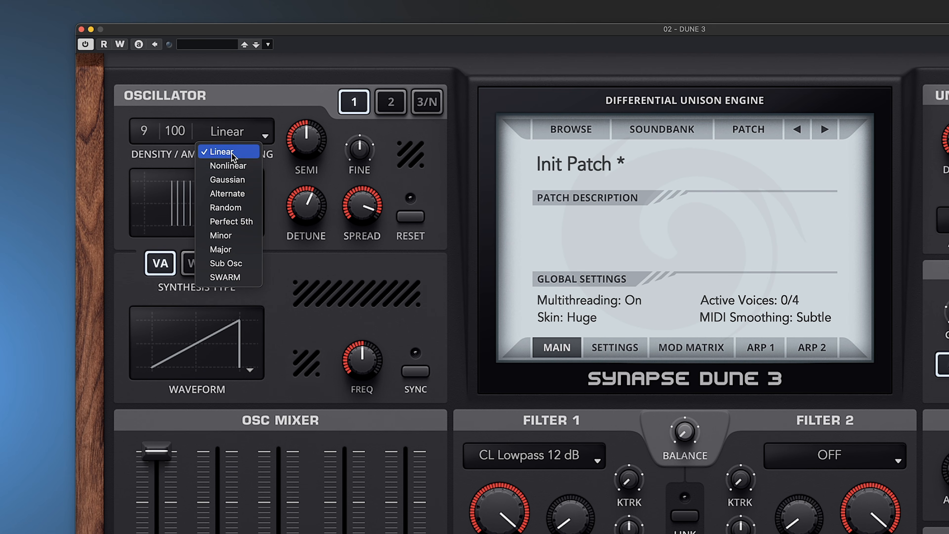
click(232, 165)
click(234, 145)
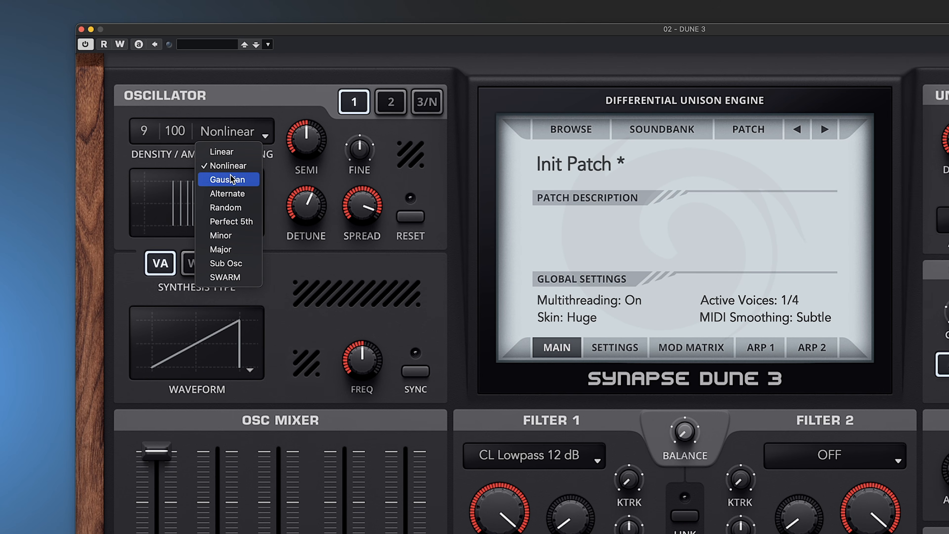
click(235, 147)
click(236, 148)
click(239, 193)
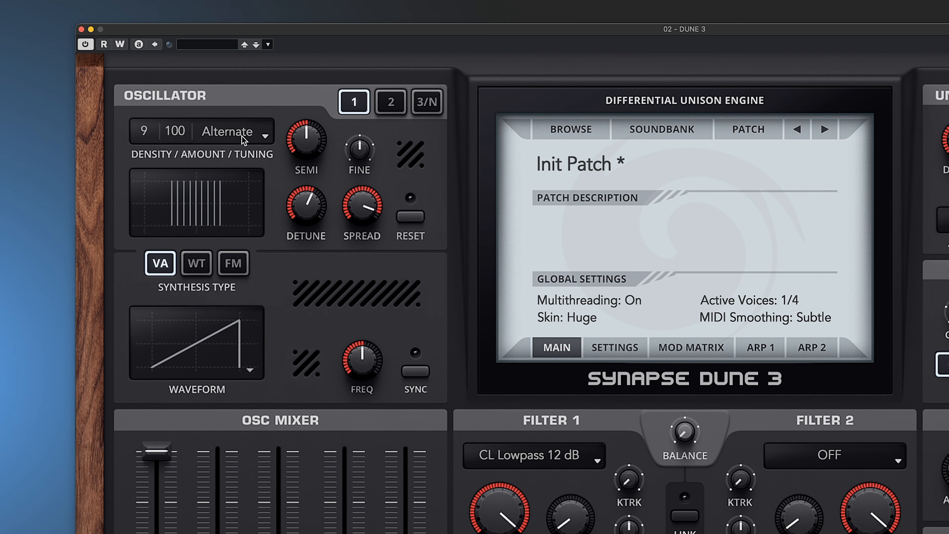
click(243, 138)
click(241, 277)
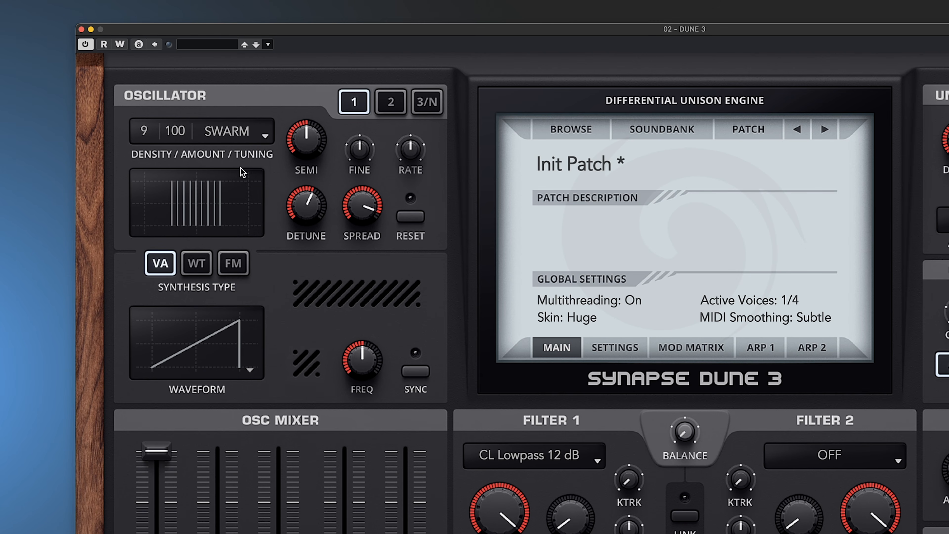
click(241, 138)
click(239, 151)
Step: Set oscillator 1's tuning mode to Nonlinear and its density to 3
click(239, 134)
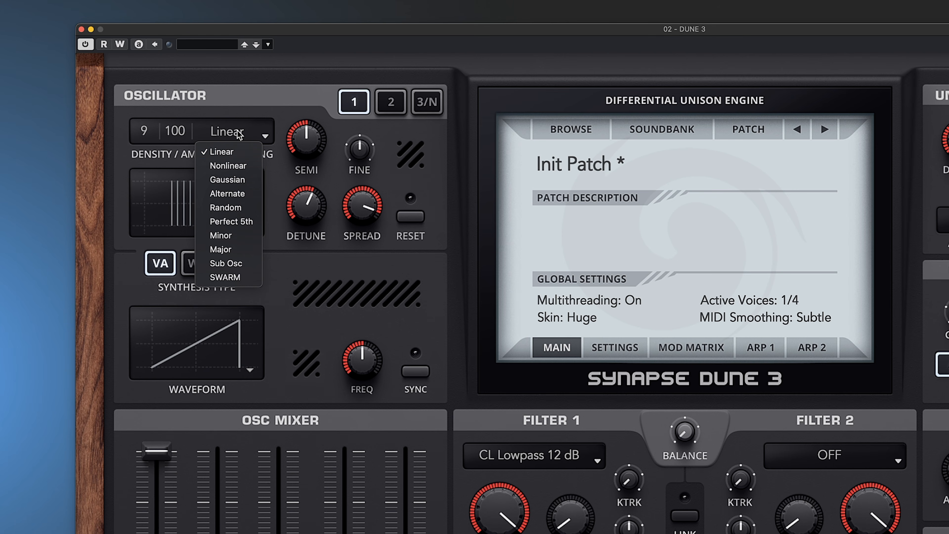
click(236, 166)
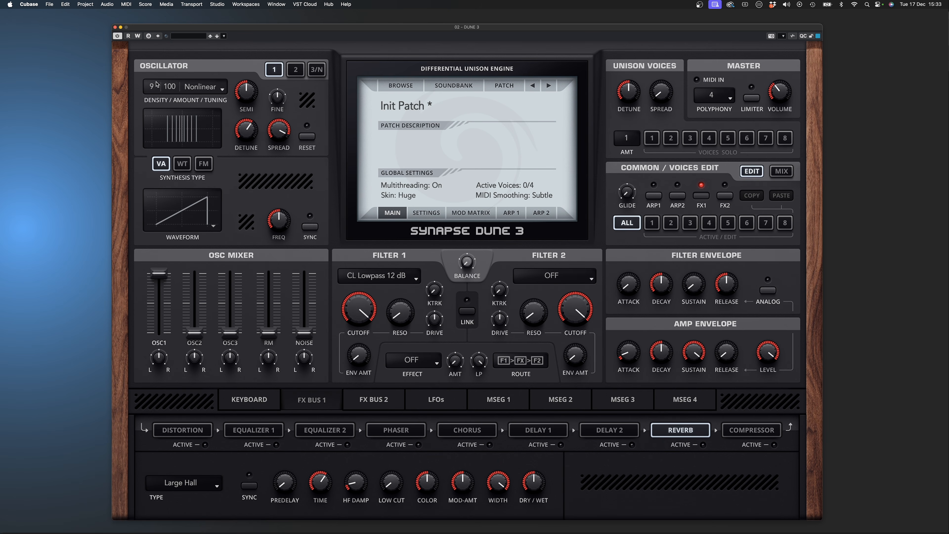
drag(155, 81, 153, 103)
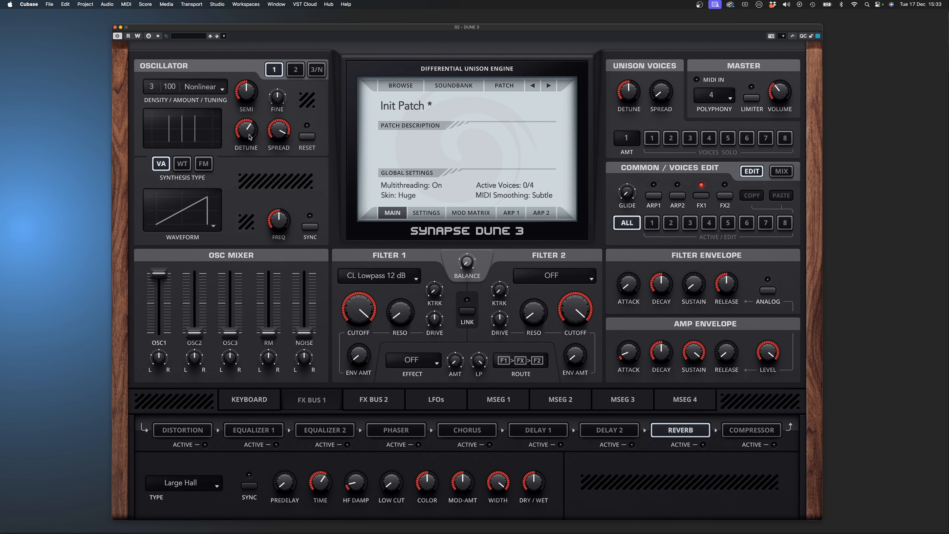
Step: Set the unison amount to 3 voices and offset oscillator 1's fine tuning separately for voices 1 and 2
scroll(247, 137, down, 2)
scroll(627, 137, up, 2)
click(652, 224)
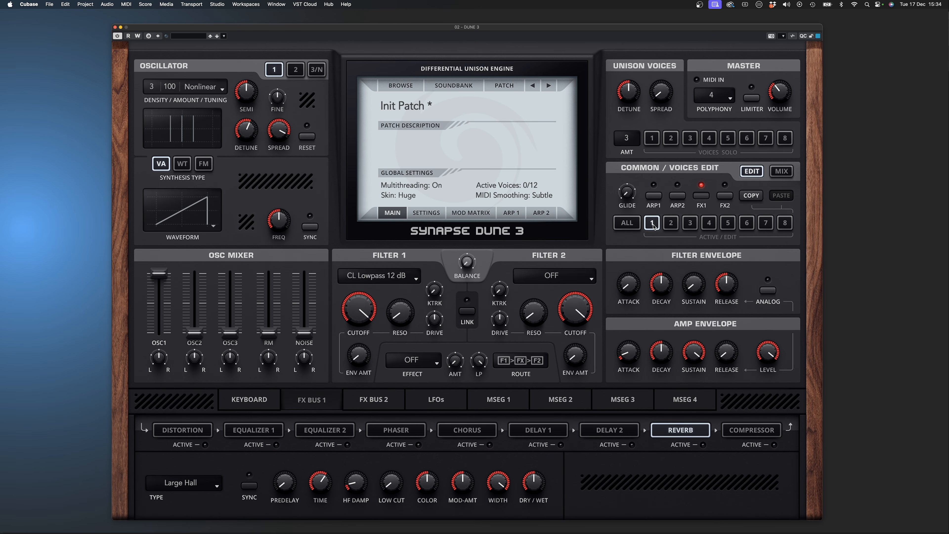
mouse_move(281, 98)
mouse_down()
mouse_move(284, 129)
mouse_move(282, 90)
mouse_up()
click(671, 223)
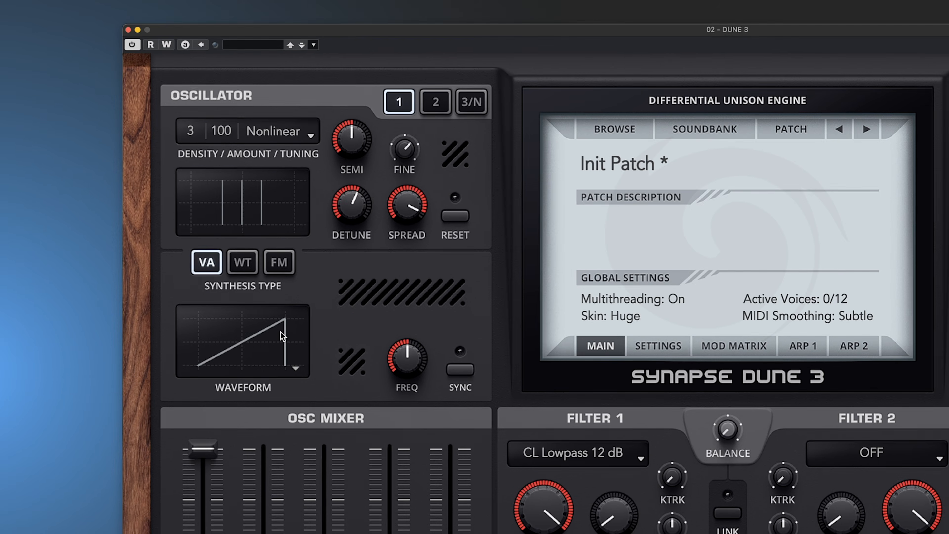
Step: Look through the VA waveform choices and the WT and FM synthesis types for oscillator 1, returning to VA
click(247, 349)
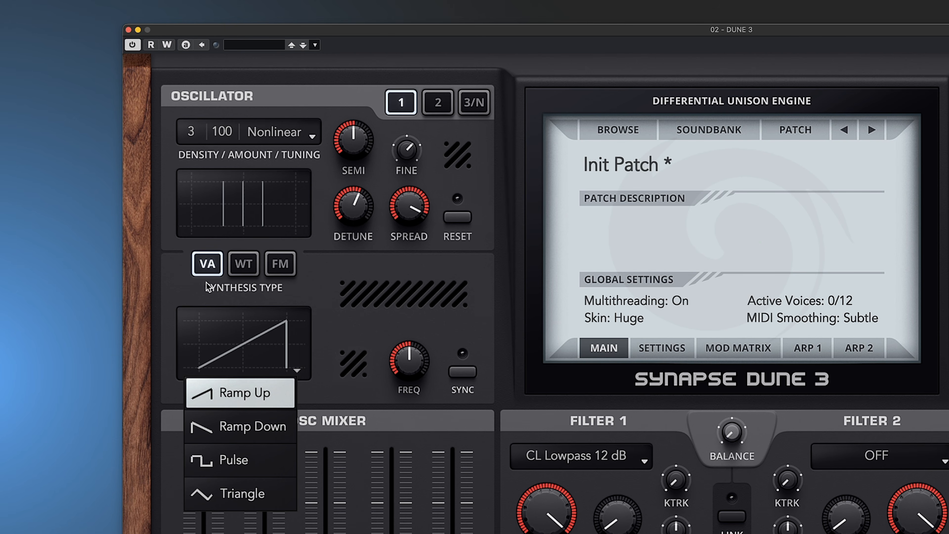
click(269, 270)
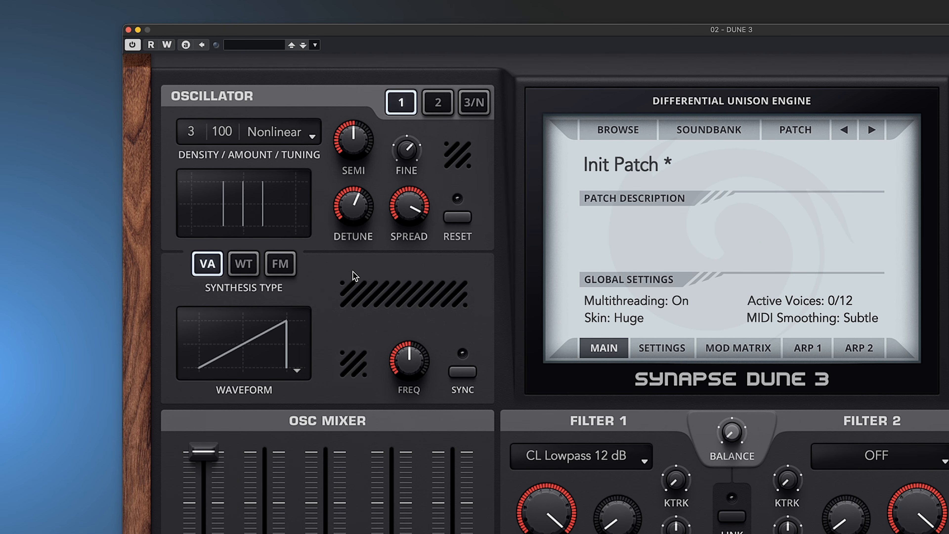
click(254, 269)
click(279, 268)
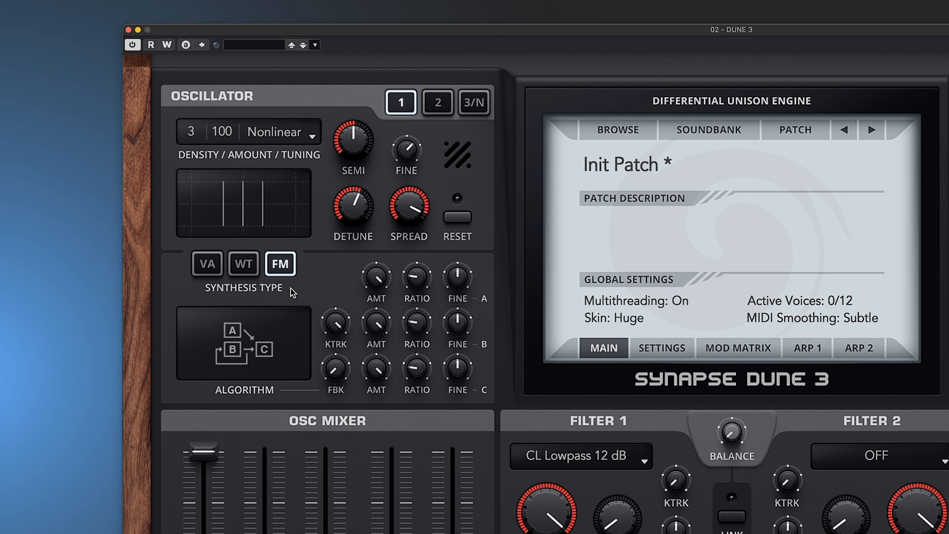
click(212, 267)
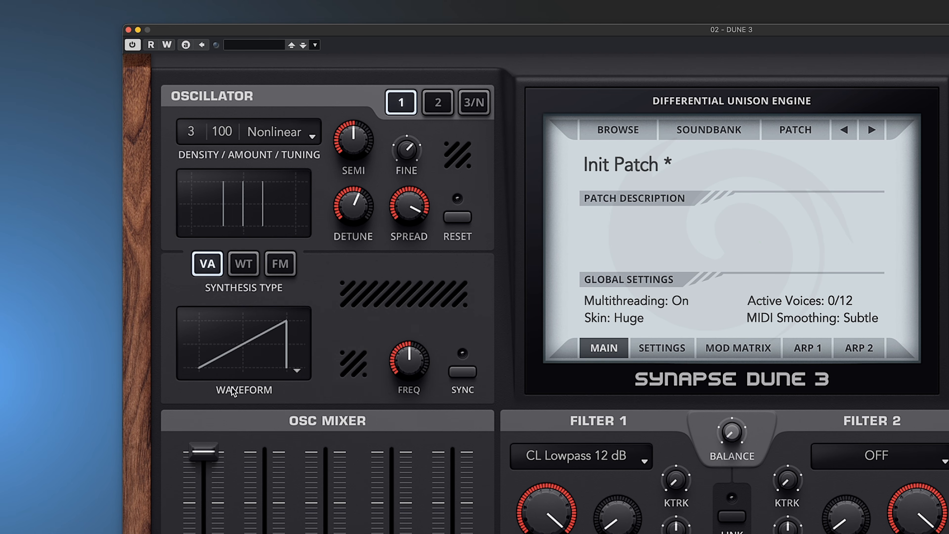
Step: Switch voice 2's oscillator 1 to WT synthesis with the Vintage Saw wavetable and compare it with voice 1's settings
click(245, 266)
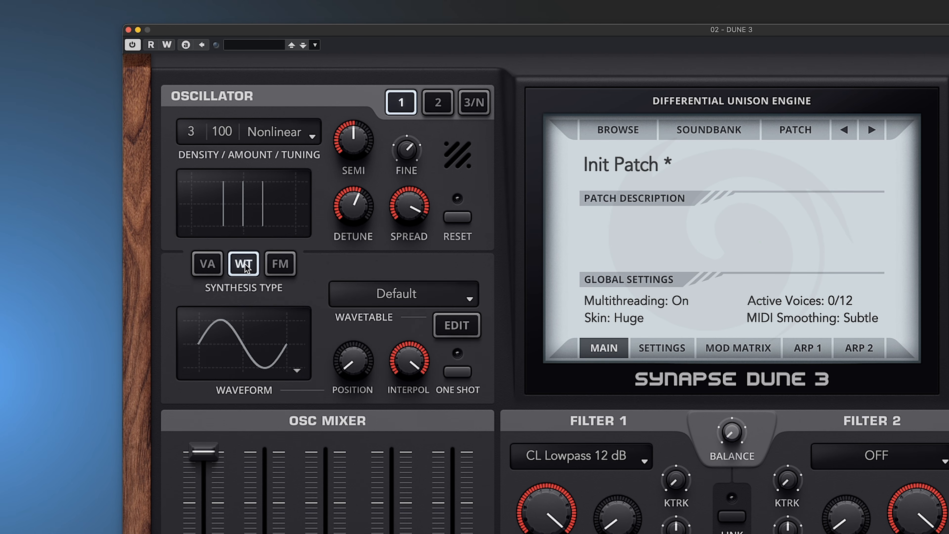
click(368, 299)
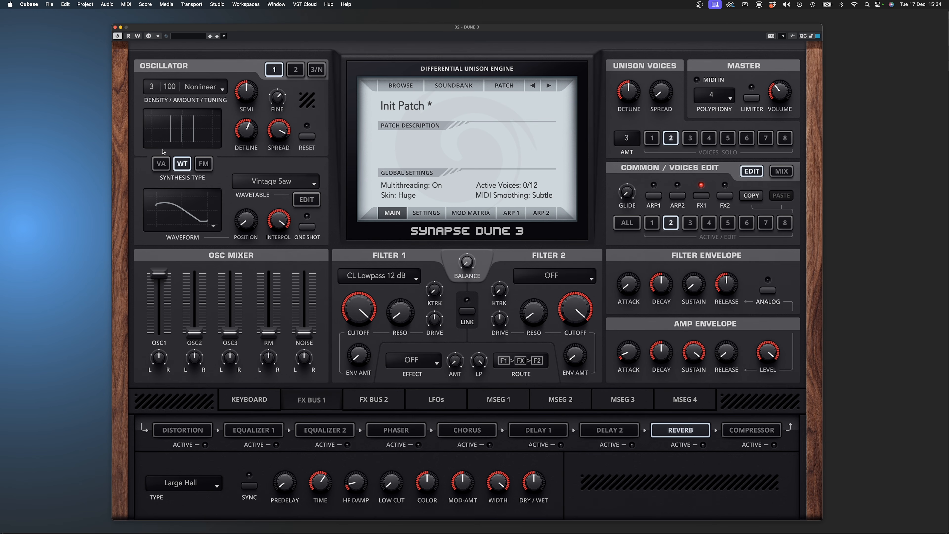
click(652, 223)
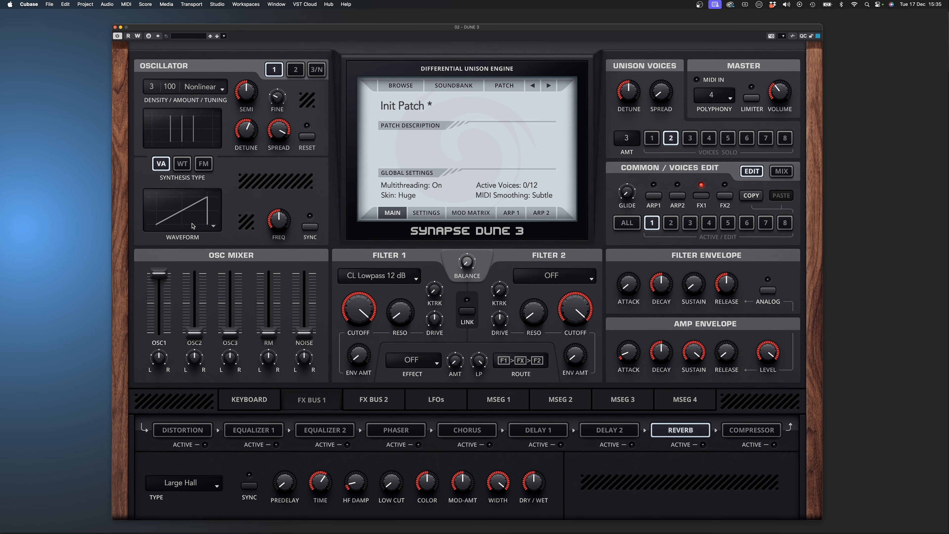
click(671, 224)
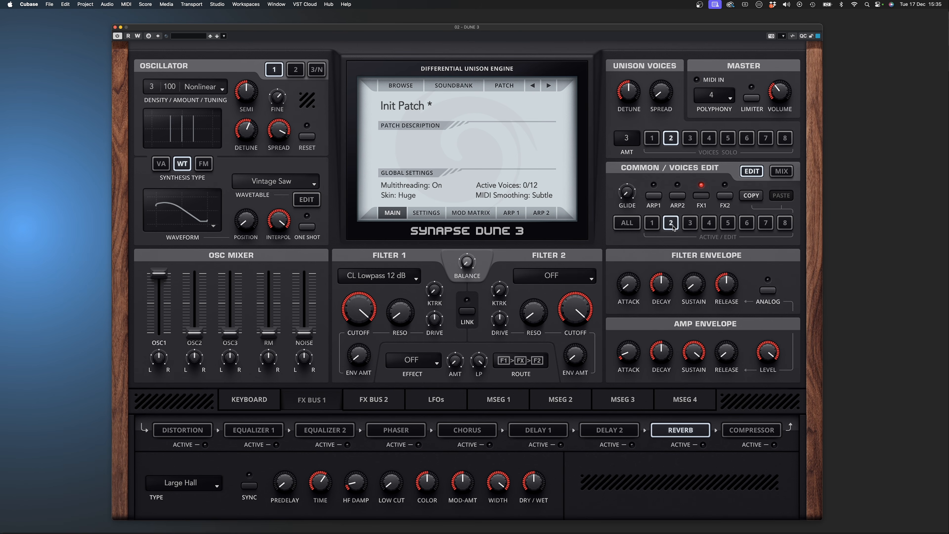
Step: Solo voice 3 for editing, give its oscillator 1 a Pulse waveform with a raised pulse width, and end the solo
click(672, 138)
click(690, 223)
click(692, 138)
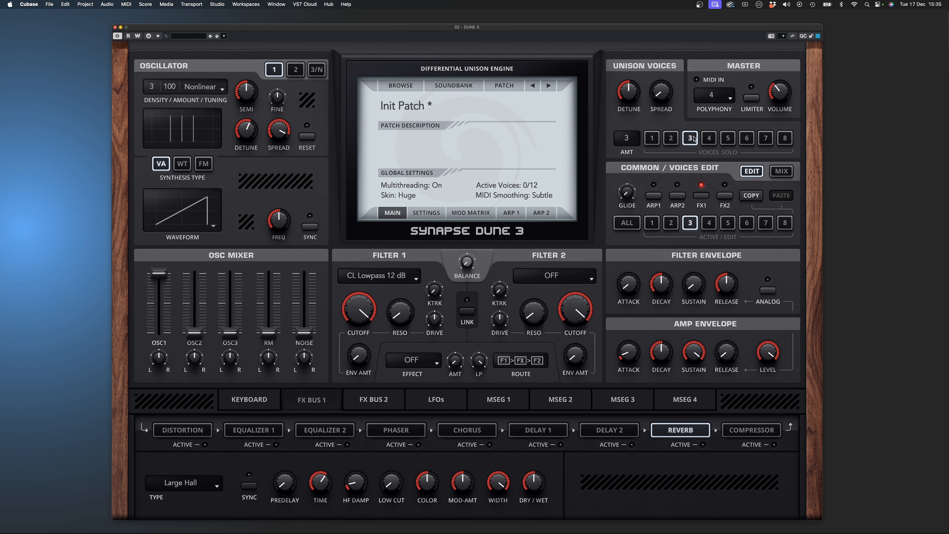
click(182, 230)
click(187, 277)
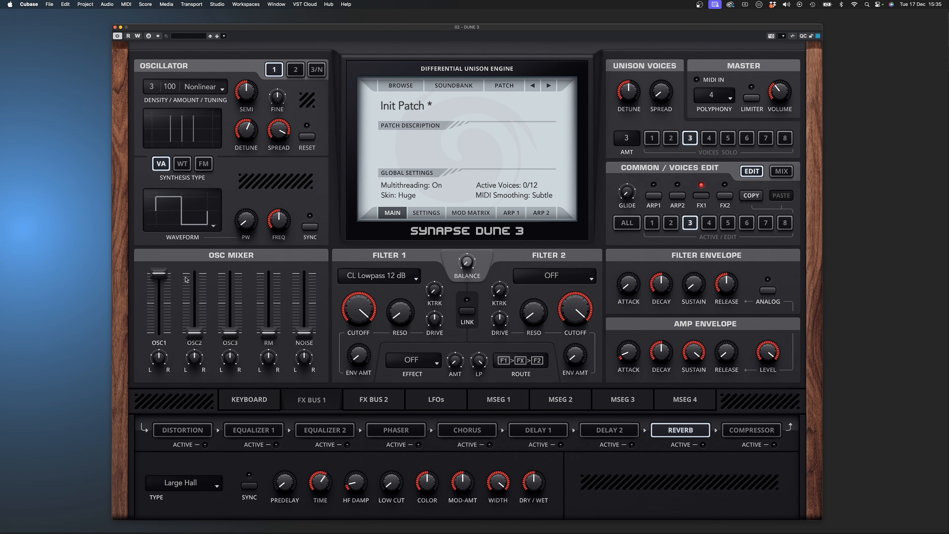
drag(250, 235, 250, 169)
click(691, 138)
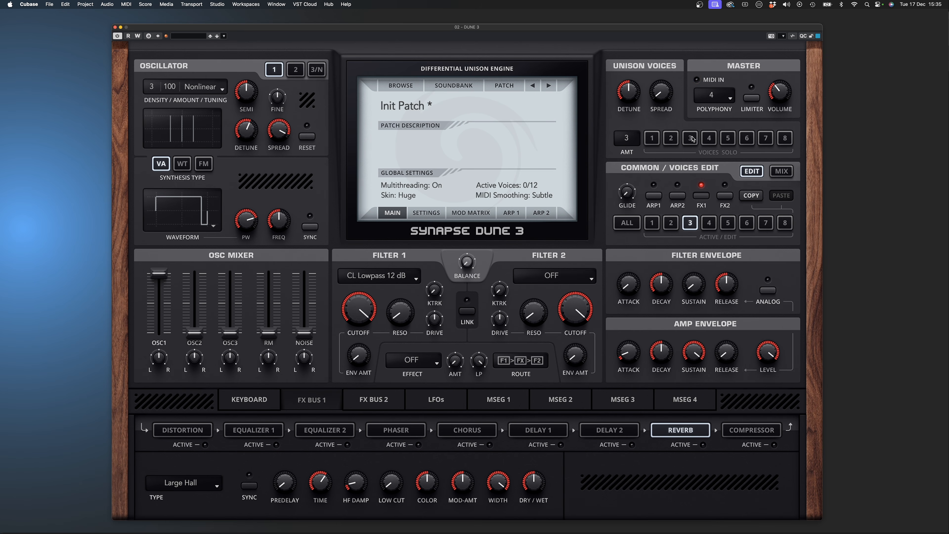
Step: With voice 3 soloed, lower its OSC1 mixer level to about 67% and its semitone tuning, and end the solo
click(691, 138)
mouse_move(161, 275)
mouse_down()
mouse_move(161, 302)
mouse_move(164, 293)
mouse_up()
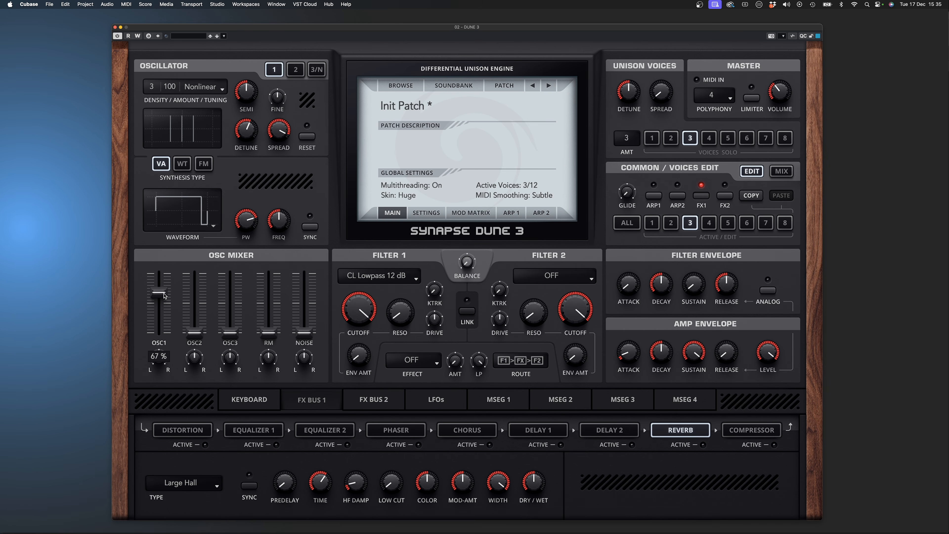
drag(246, 90, 248, 103)
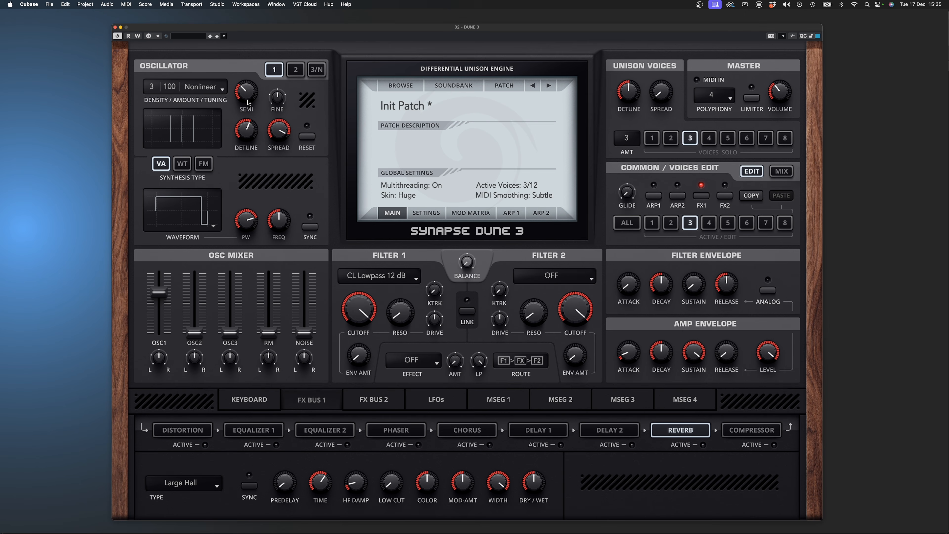
click(689, 141)
Step: Display the LFOs and mod matrix with all voices in edit, and modulate oscillator 1's fine tuning with LFO 1
click(435, 402)
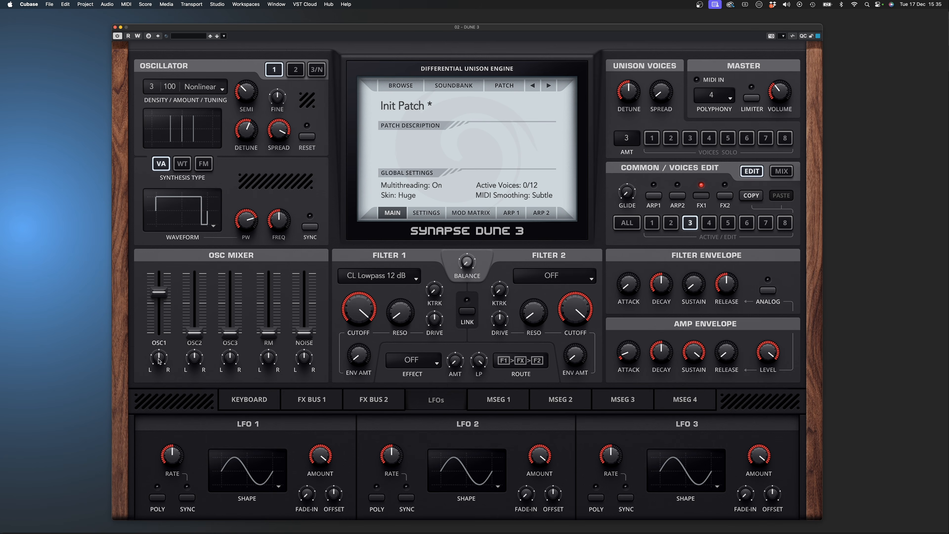
click(635, 224)
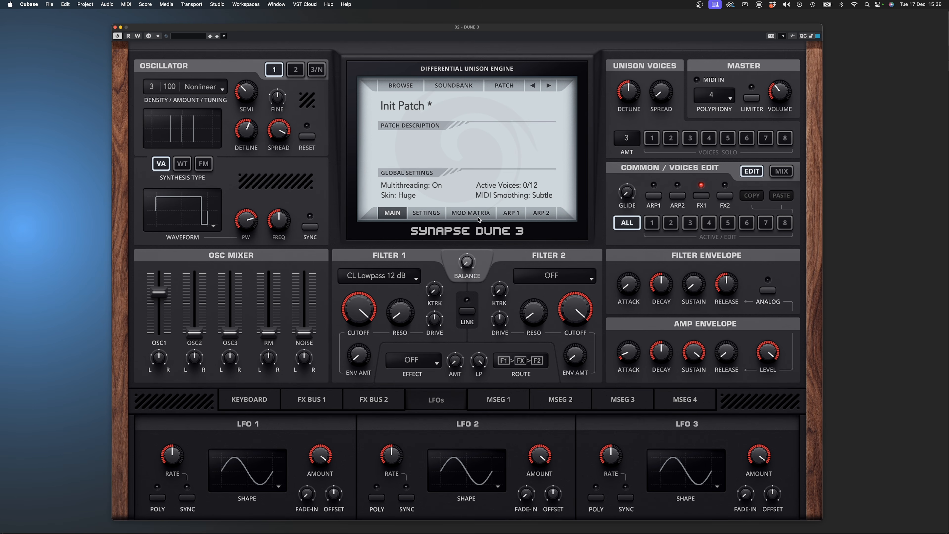
click(472, 213)
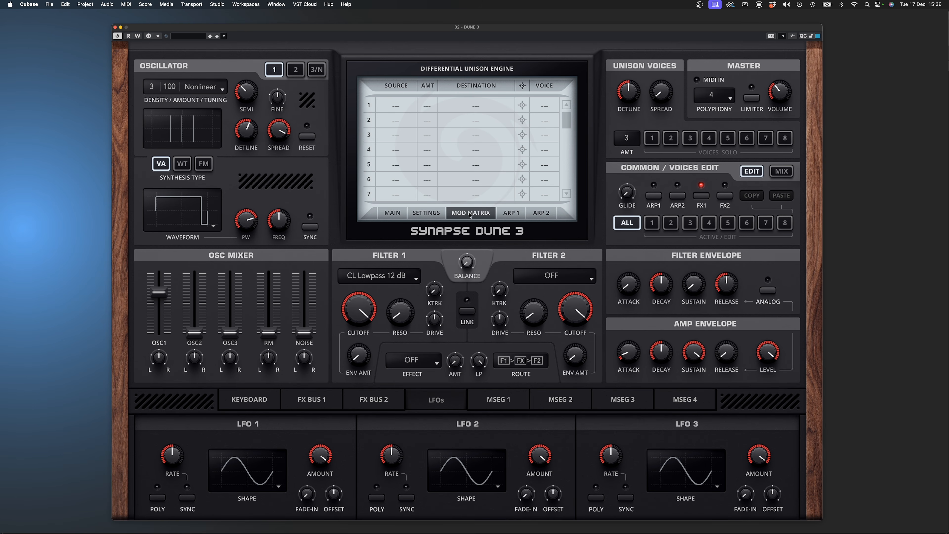
right_click(277, 96)
mouse_move(294, 140)
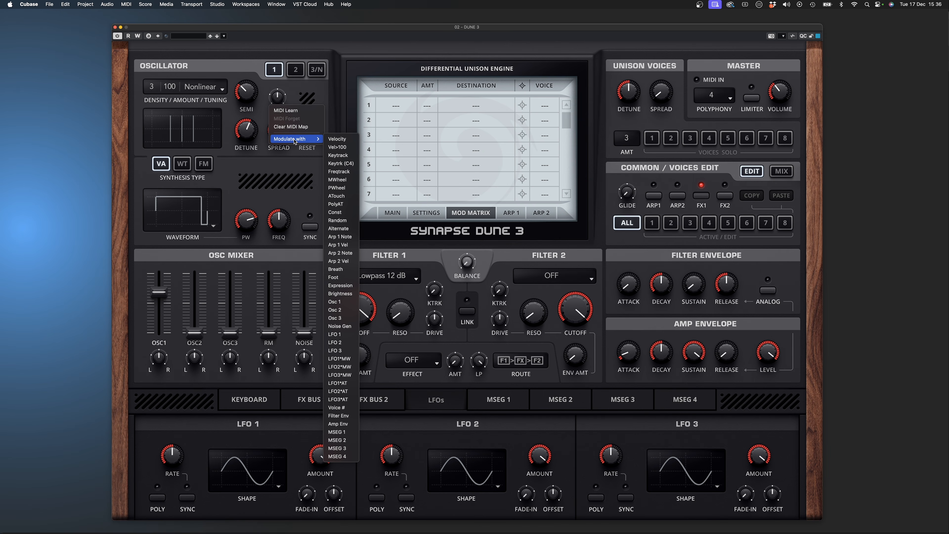
click(340, 334)
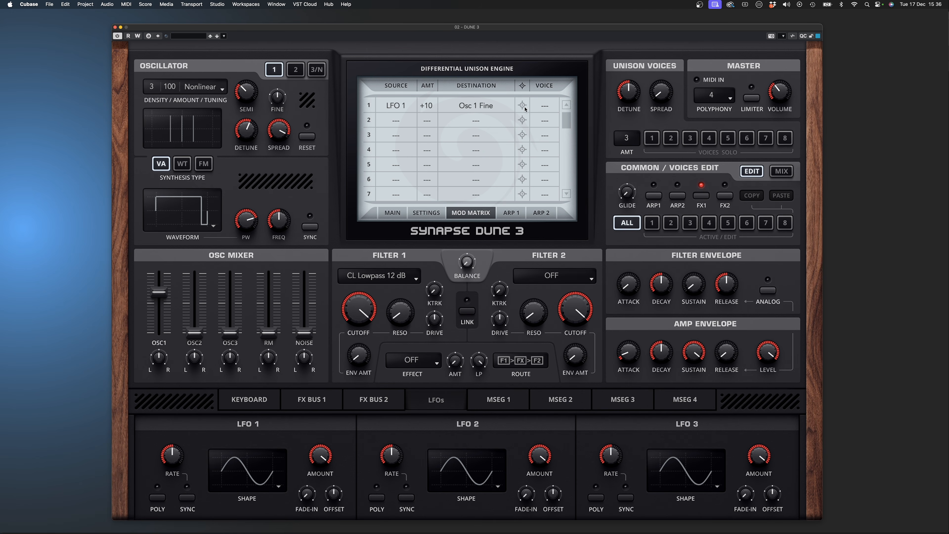
click(544, 108)
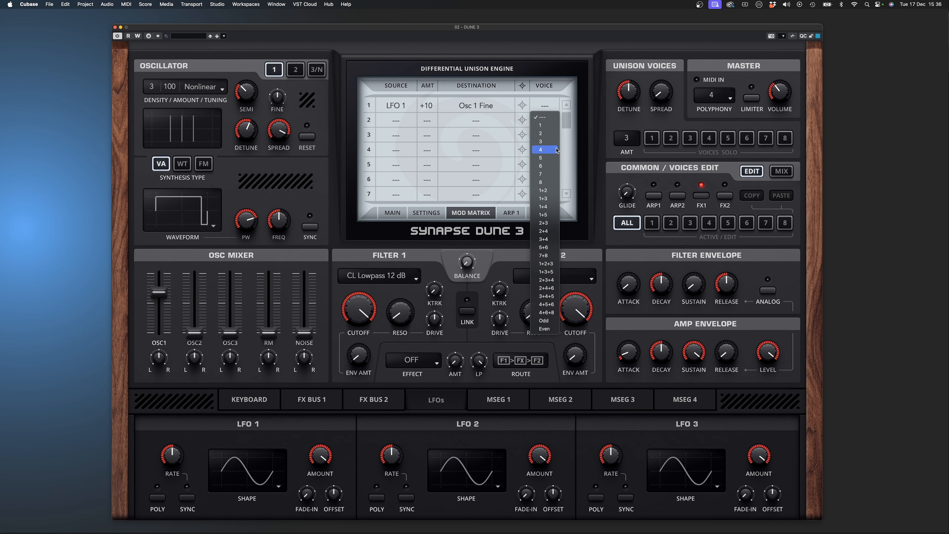
click(502, 153)
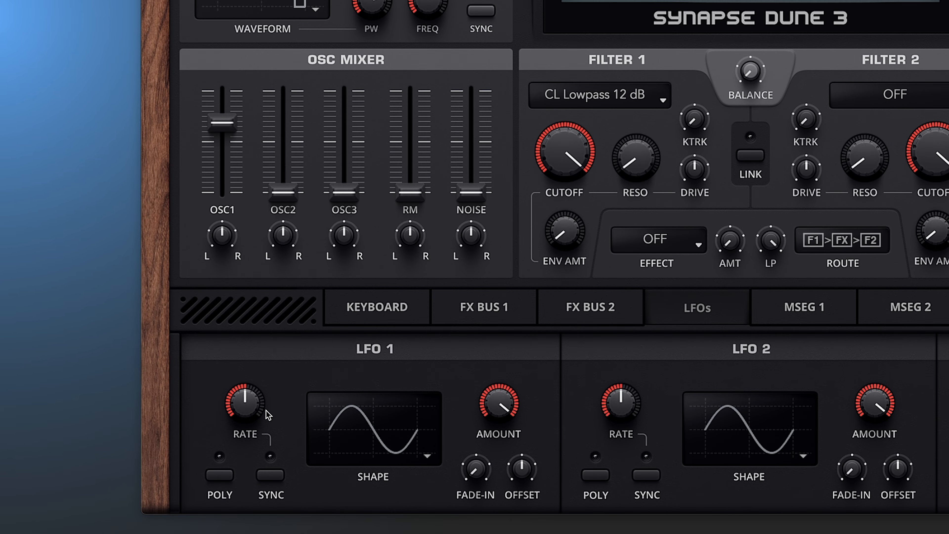
Step: Raise LFO 1's rate, add a short fade-in, and set its Osc 1 Fine modulation amount to +18
drag(266, 409, 268, 387)
drag(509, 408, 482, 355)
drag(481, 479, 490, 440)
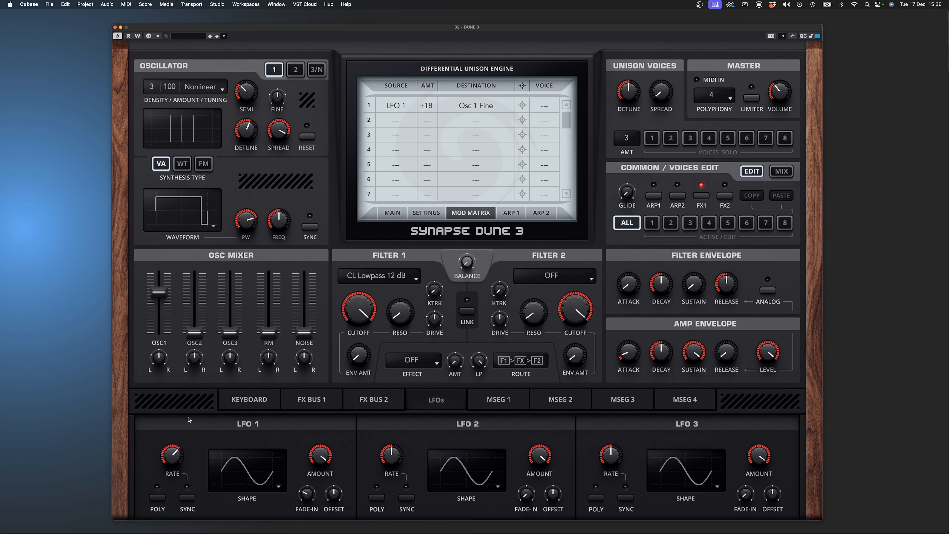
Step: Shape the amp envelope with a longer release and reduced decay and sustain, and turn on the analog envelope mode
drag(732, 356, 738, 319)
drag(668, 355, 727, 370)
click(768, 290)
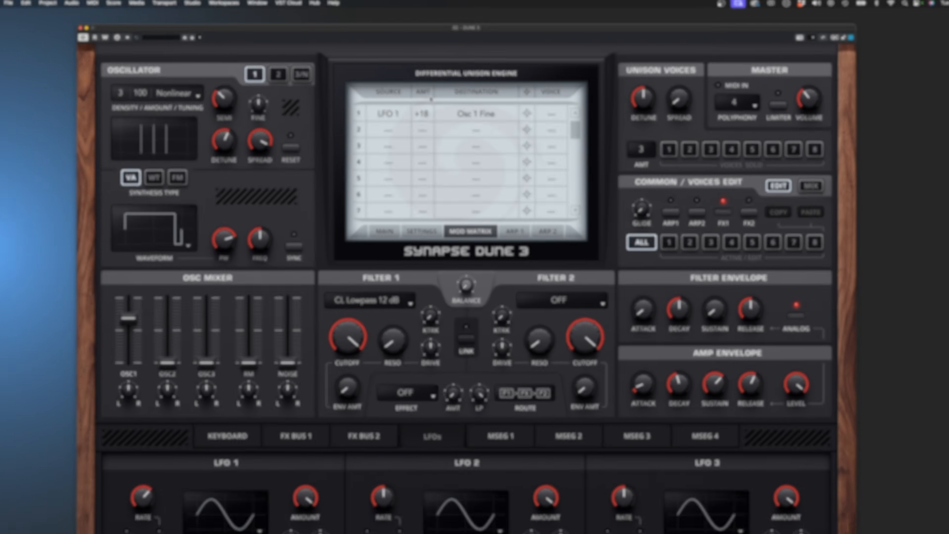
Step: Raise LFO 1's rate to its maximum
scroll(430, 109, down, 13)
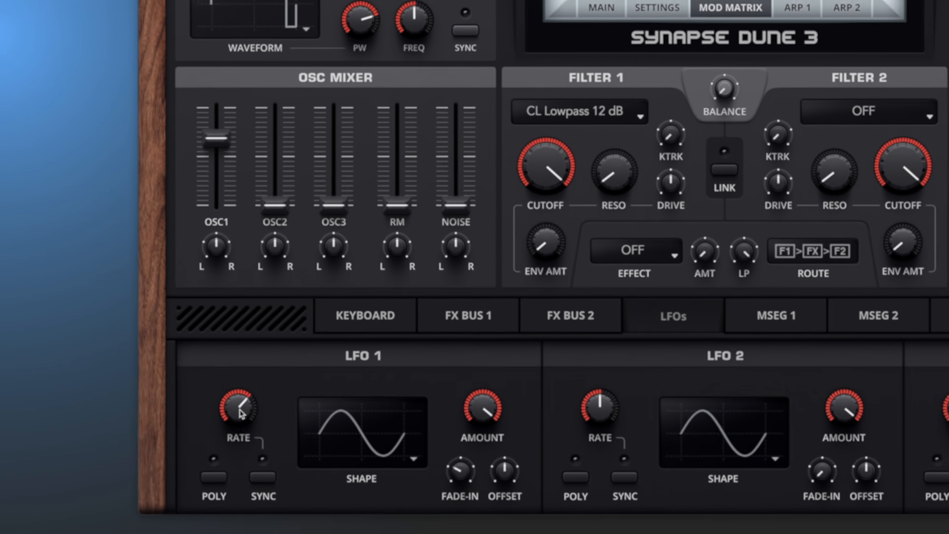
drag(173, 456, 177, 434)
drag(251, 367, 245, 332)
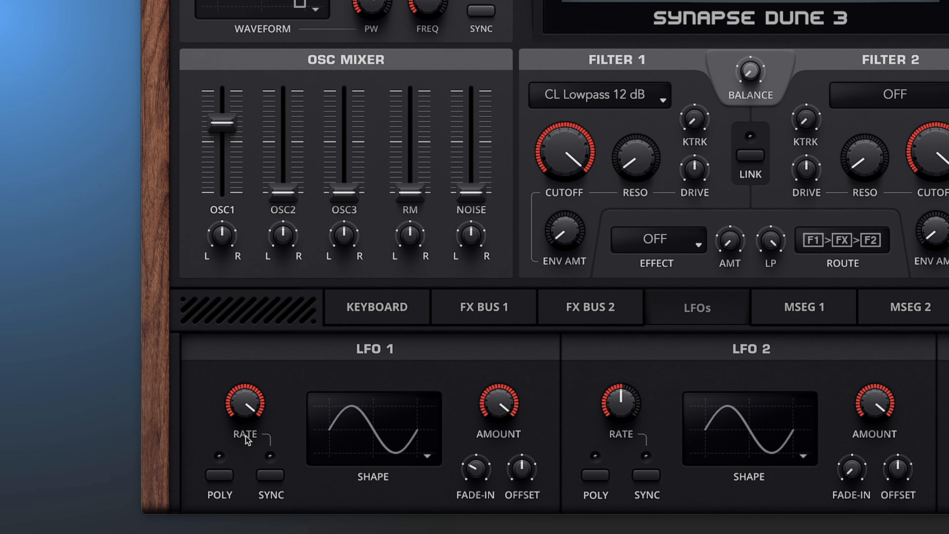
Step: Lower LFO 1's rate slightly, change its shape to Triangle, and turn on its Poly mode with the amount at 100 %
drag(240, 403, 238, 412)
drag(501, 404, 471, 136)
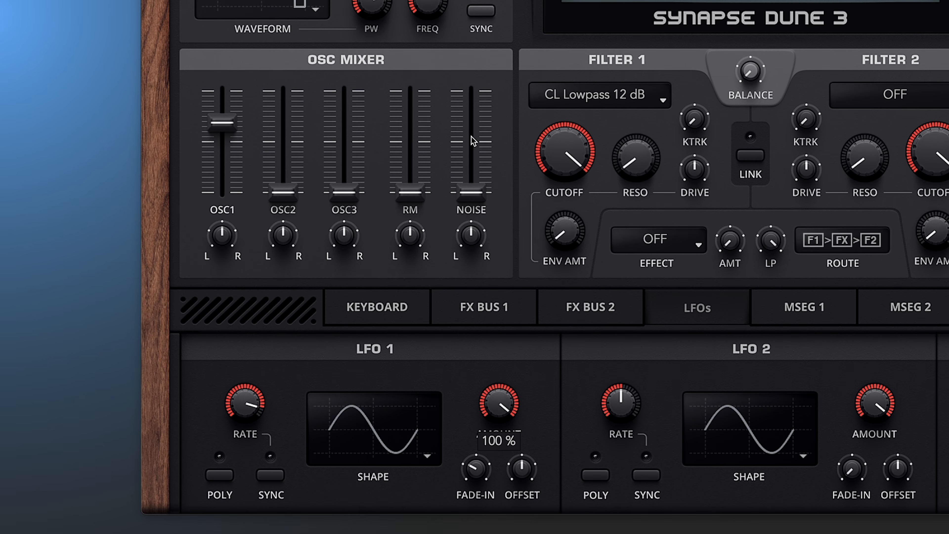
click(380, 463)
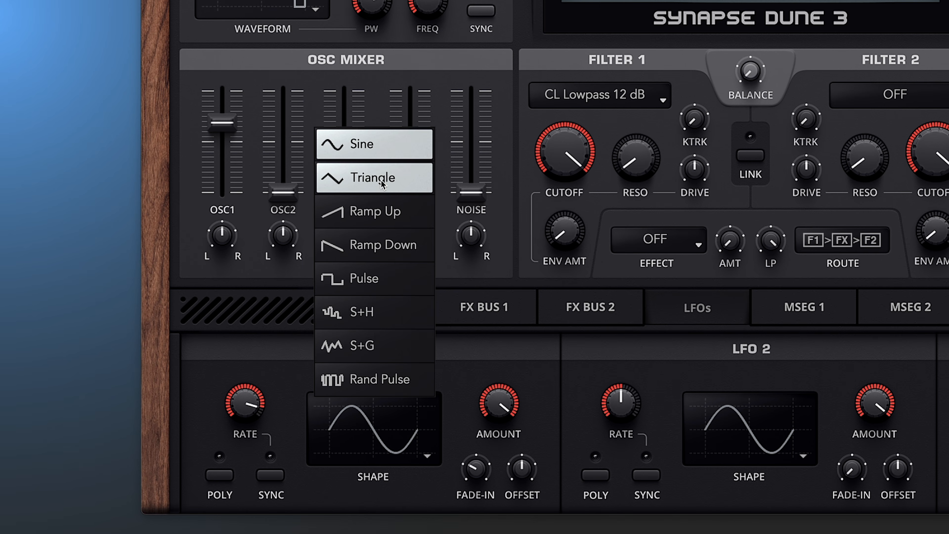
click(397, 190)
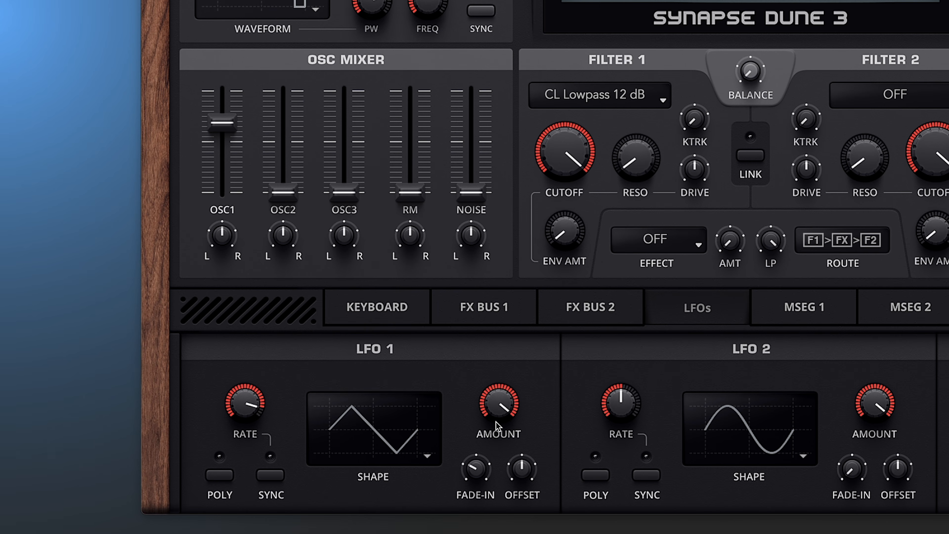
drag(496, 426, 484, 518)
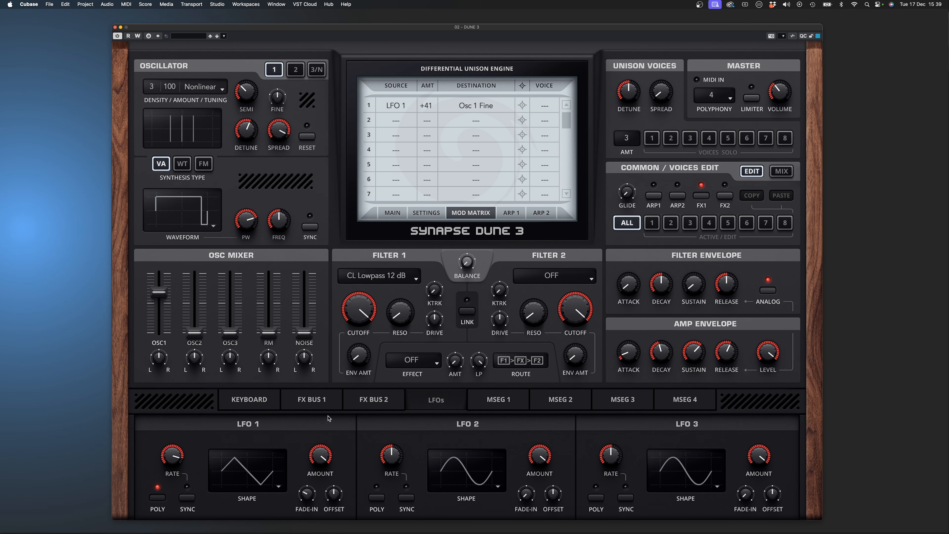
Step: View the effect chains of FX Bus 1 and FX Bus 2, and switch FX2 on and back off
click(316, 405)
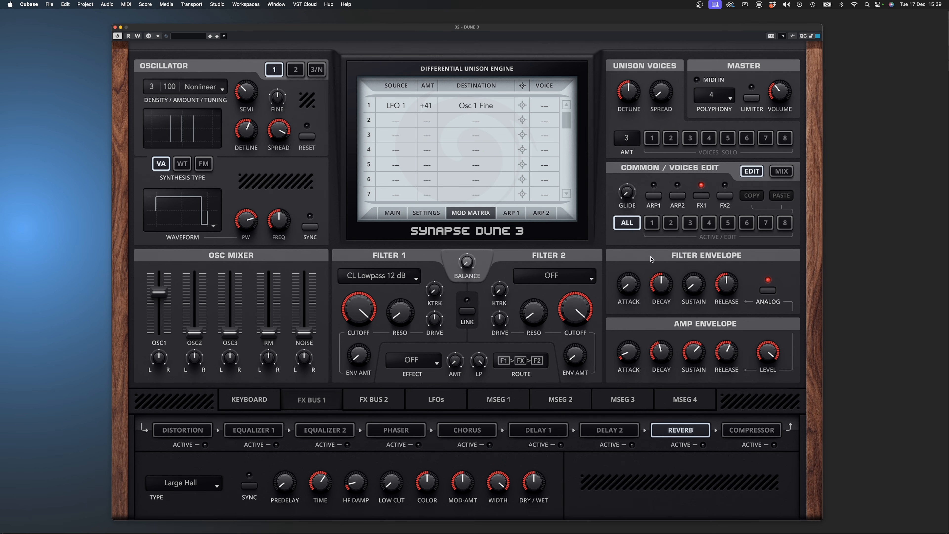
click(372, 407)
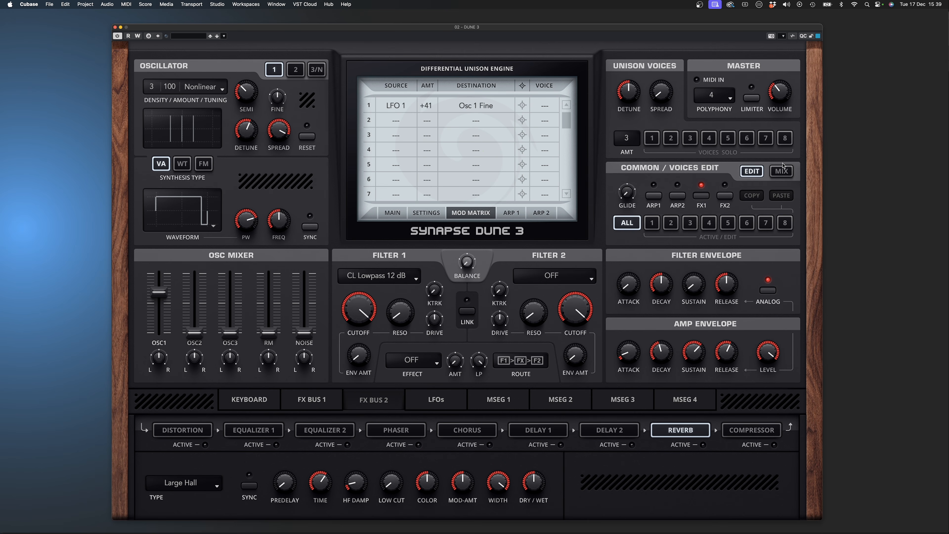
click(724, 196)
click(725, 196)
Step: Move the phaser to the start of FX Bus 1's effect chain and activate it
click(331, 399)
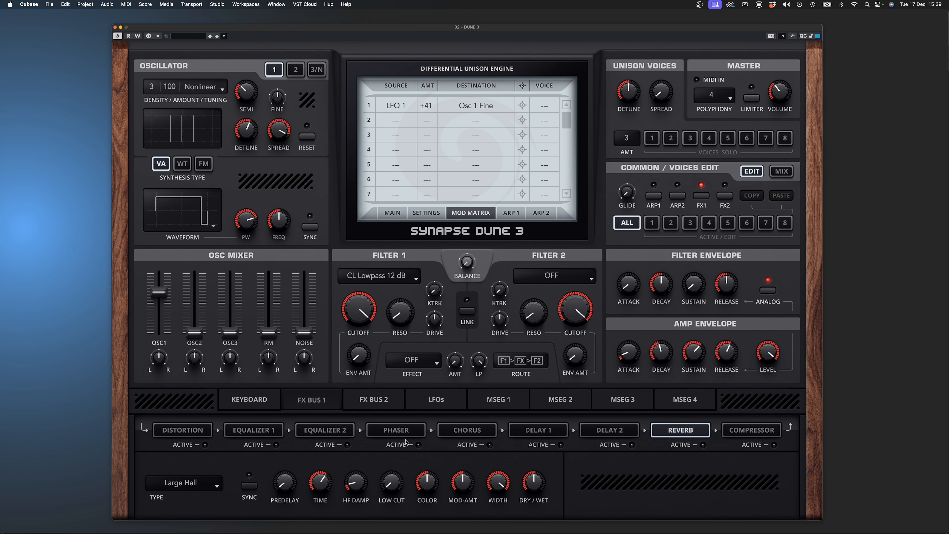
drag(403, 431, 183, 431)
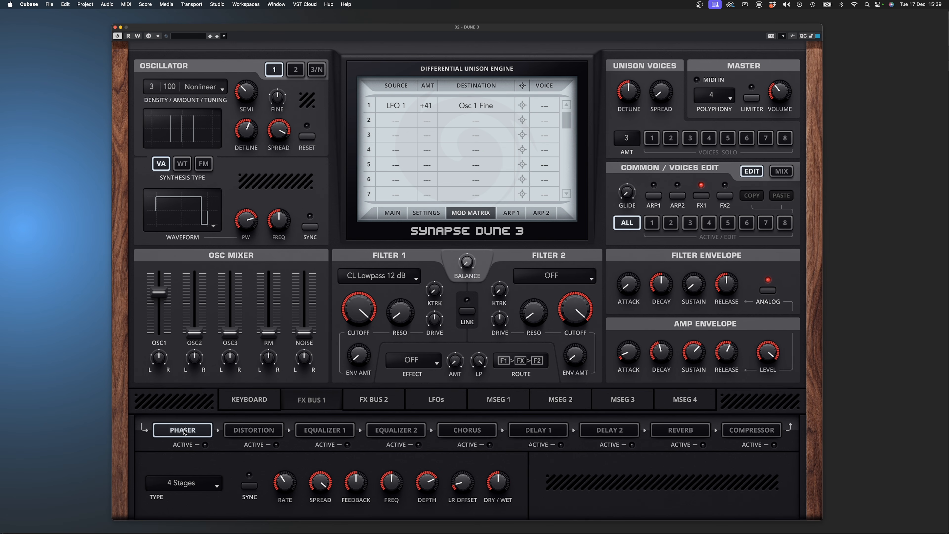
click(205, 444)
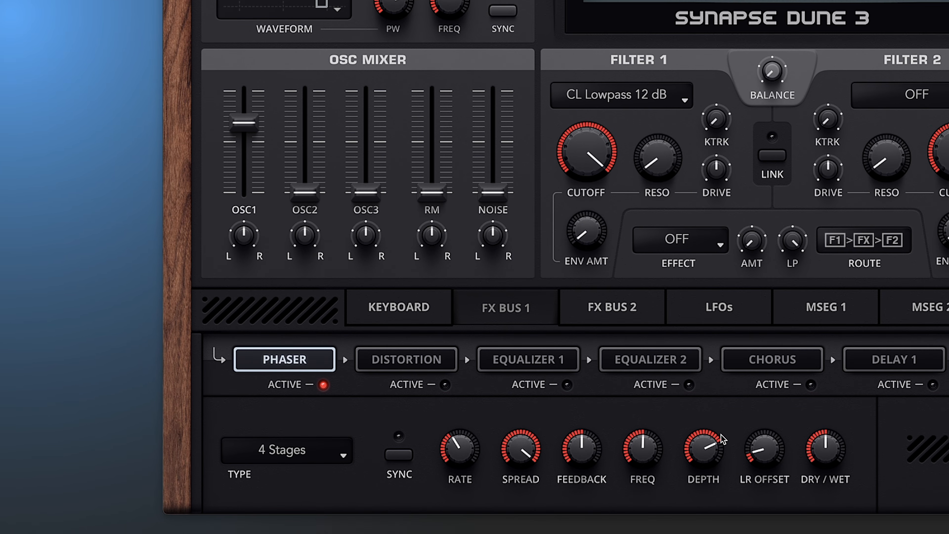
Step: Set the phaser to 2 Stages with its depth at minimum, and raise its feedback and frequency
drag(705, 447, 705, 471)
drag(656, 450, 650, 432)
drag(602, 453, 636, 487)
click(224, 453)
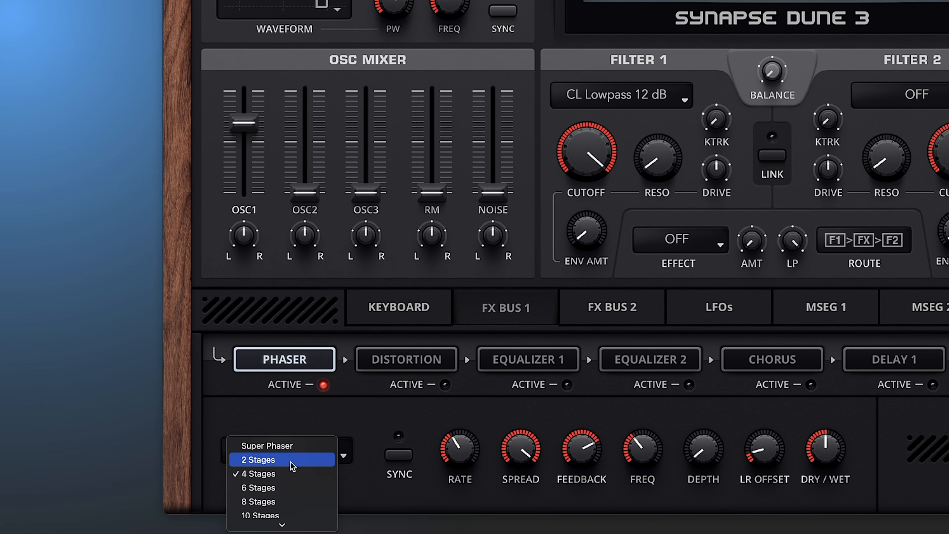
click(292, 460)
drag(641, 445, 654, 403)
Step: Change the phaser type to 6 Stages and reduce its feedback, frequency and dry/wet mix
click(294, 457)
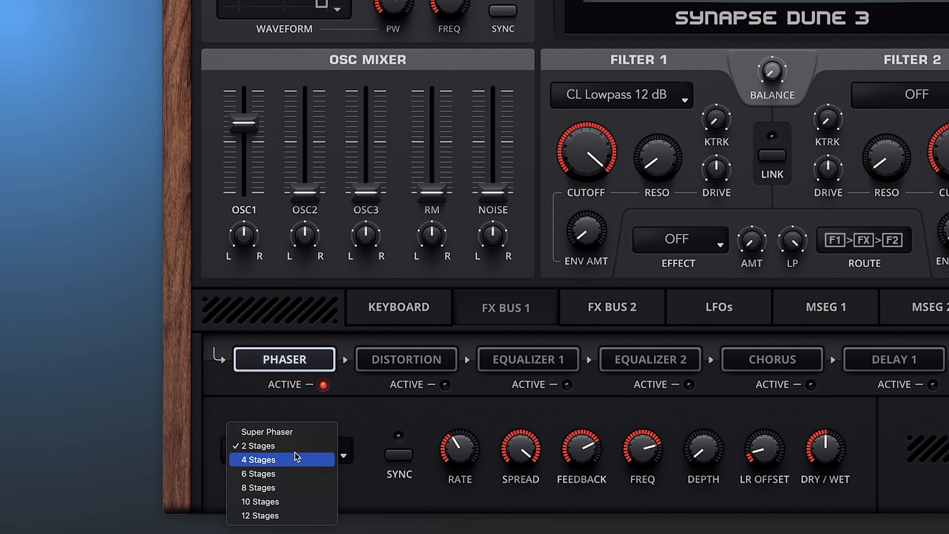
click(287, 479)
drag(581, 451, 579, 495)
drag(646, 453, 671, 480)
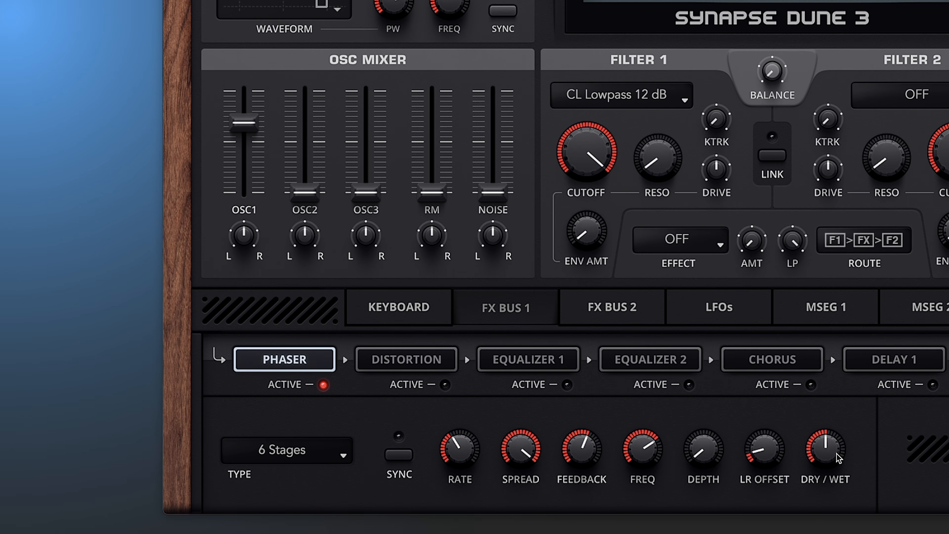
drag(837, 456, 825, 503)
Step: Reduce LFO 1's amount to below half, and deactivate the phaser in FX Bus 1
click(699, 309)
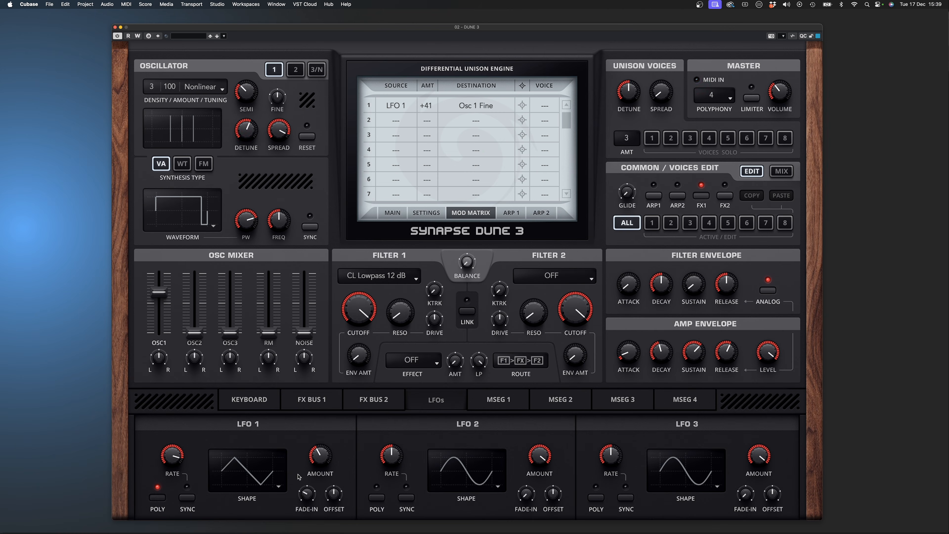
click(502, 310)
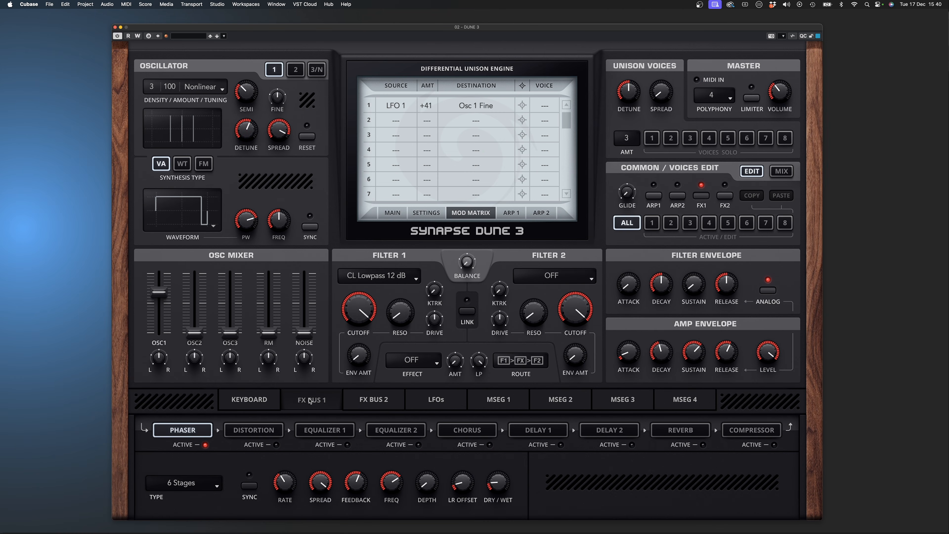
click(205, 445)
Step: Set the effect between the two filters to Phaser, turn its LP well down, and set its amount to about a quarter
click(412, 360)
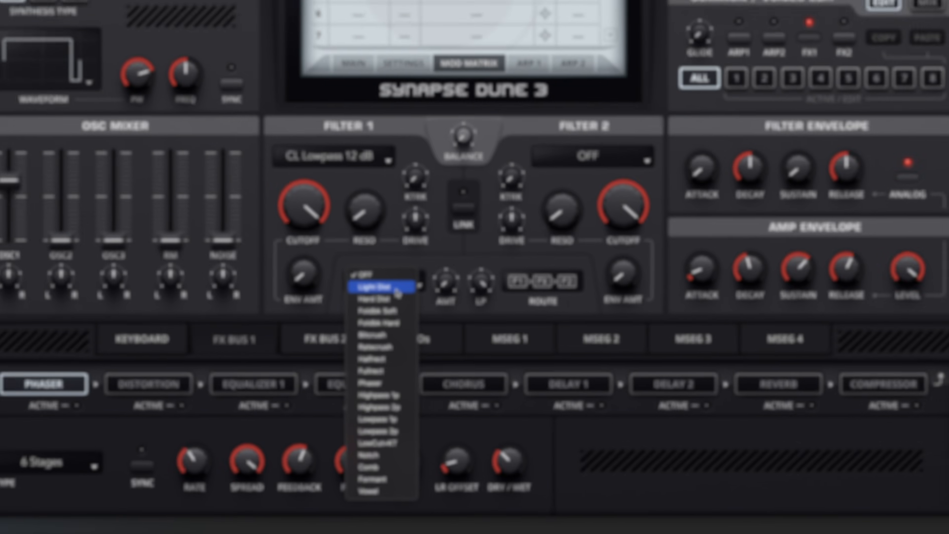
click(402, 373)
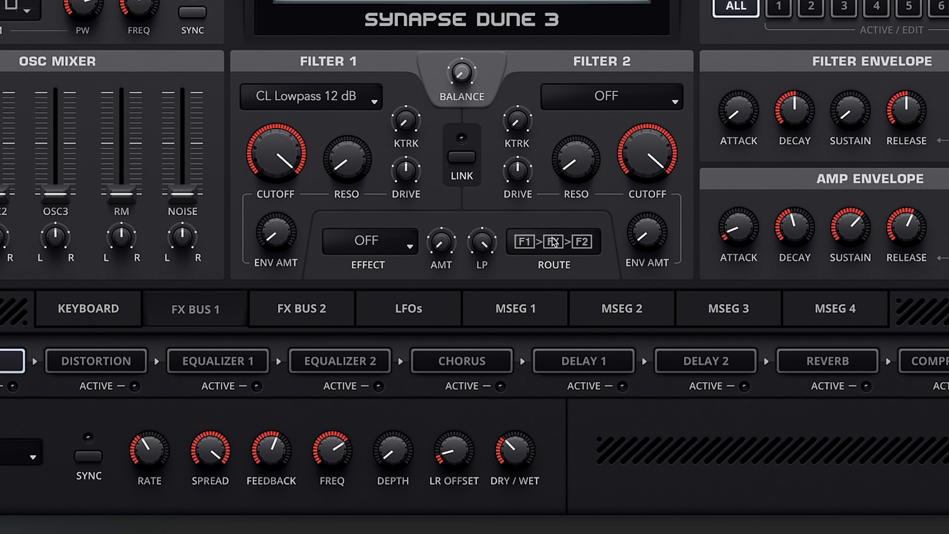
click(391, 249)
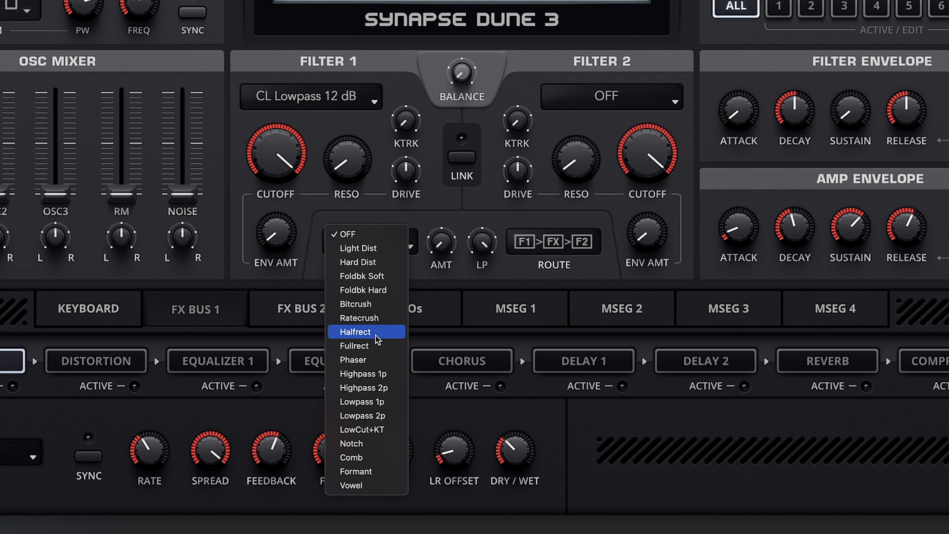
click(362, 361)
drag(446, 262, 453, 163)
drag(489, 232, 472, 350)
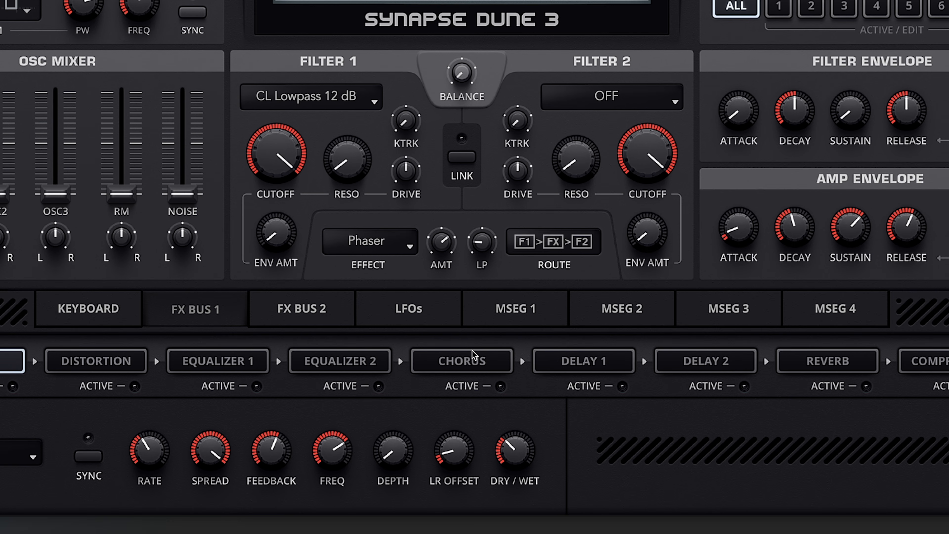
drag(441, 243, 441, 298)
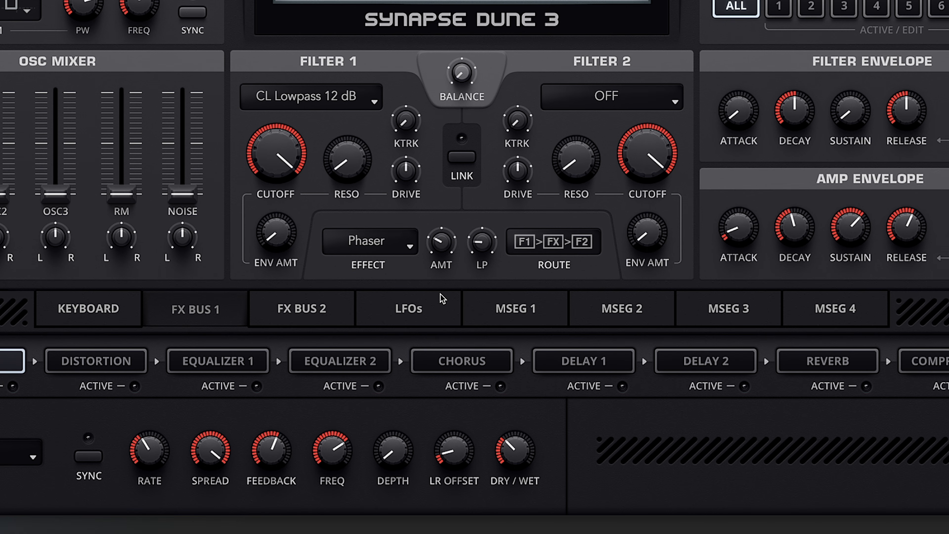